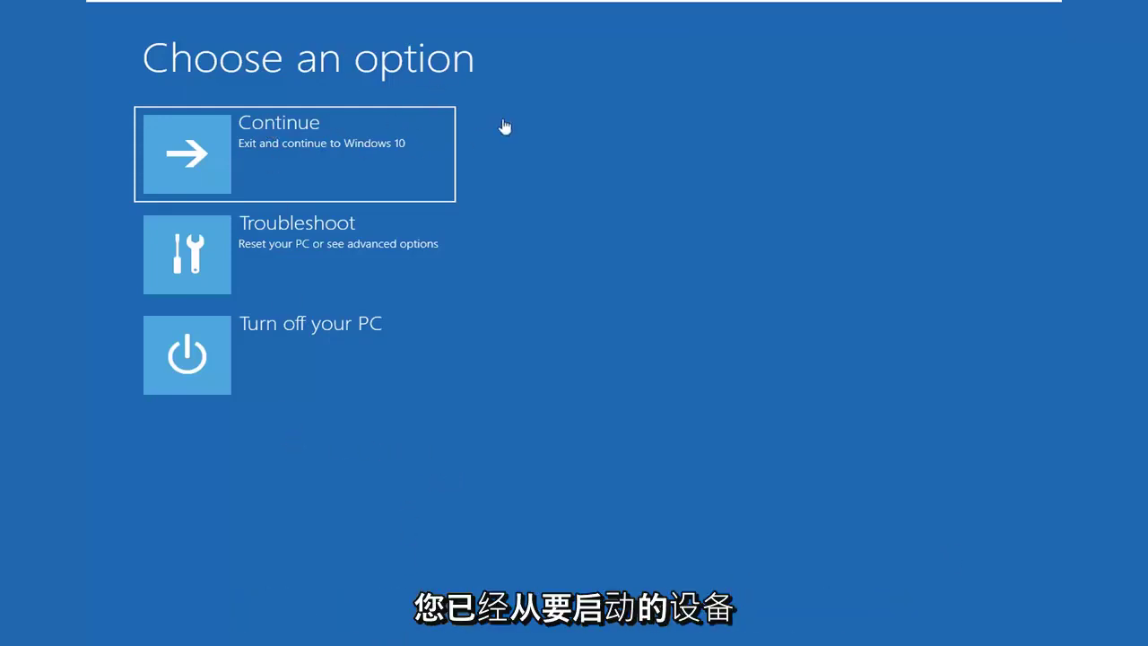
Choose Troubleshoot on the Choose an option screen to reach reset and advanced options
left_click(278, 259)
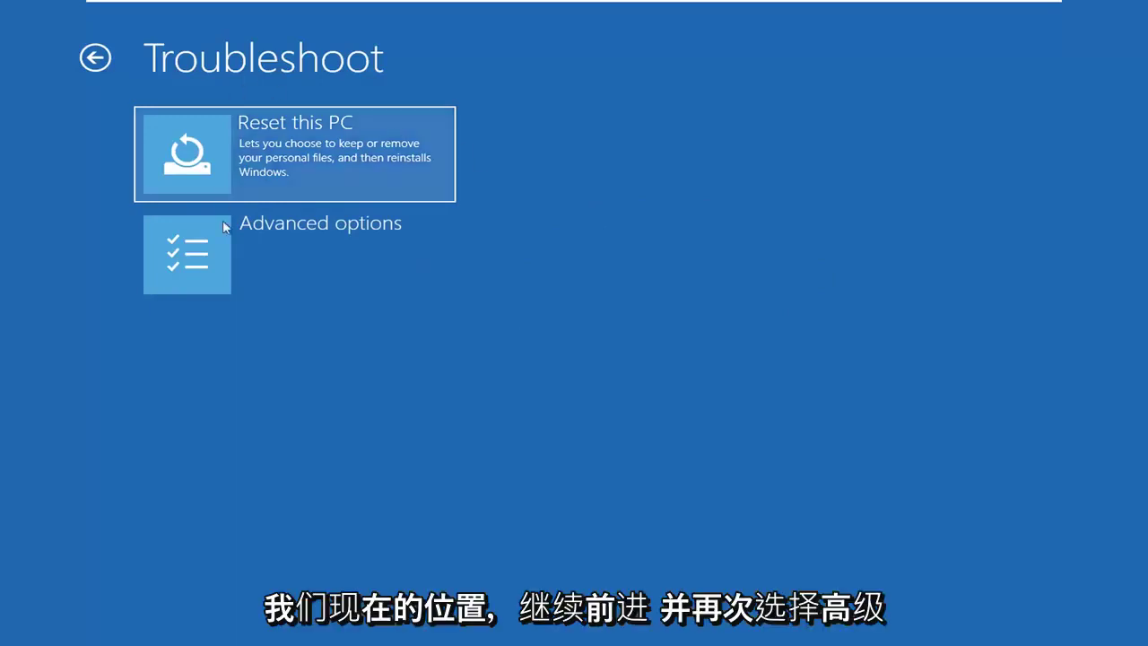
Go into Advanced options on the Troubleshoot page to restart into Command Prompt
left_click(224, 255)
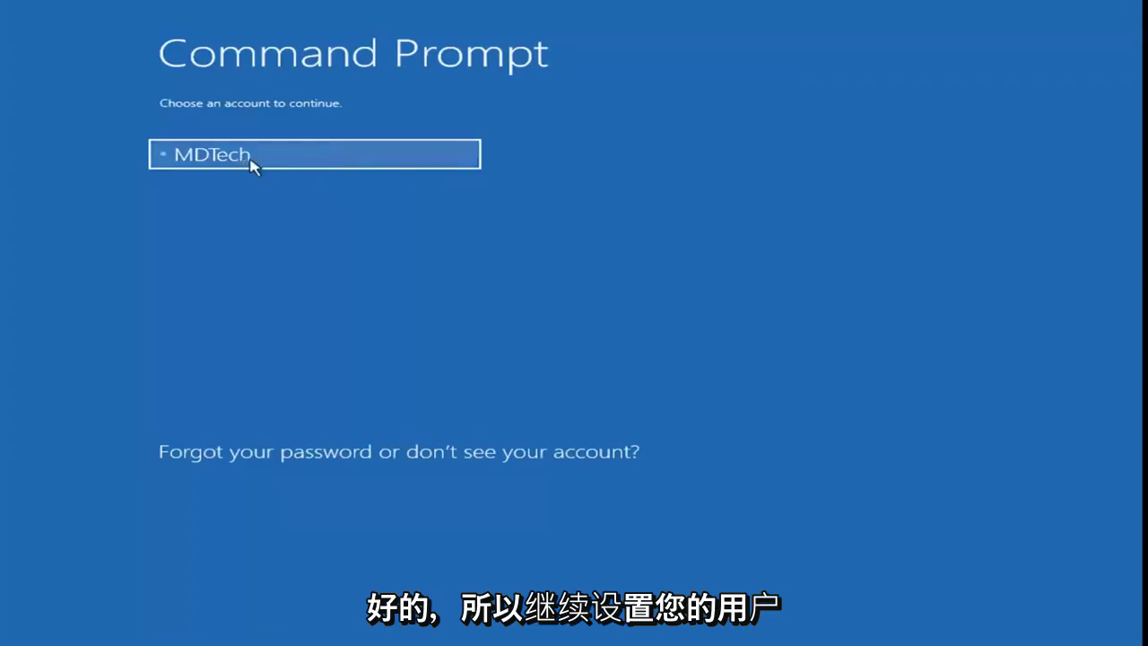
Sign in with the only listed account to reach the administrator system32 prompt
left_click(278, 159)
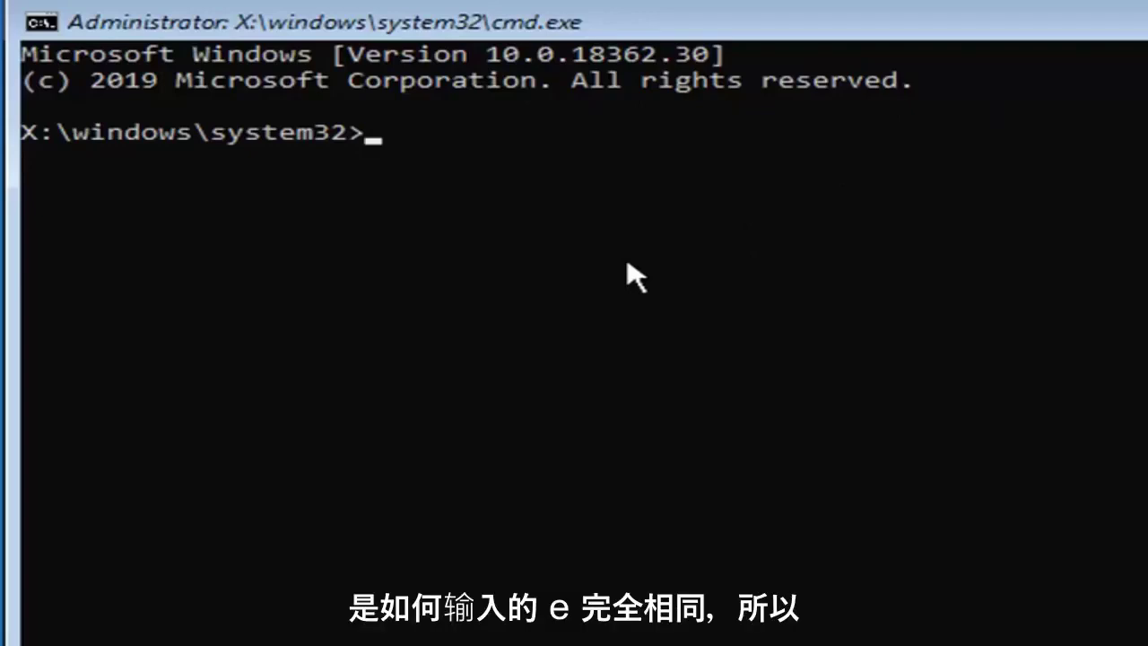
Run bootrec.exe /fixmbr to repair the master boot record successfully
type("b")
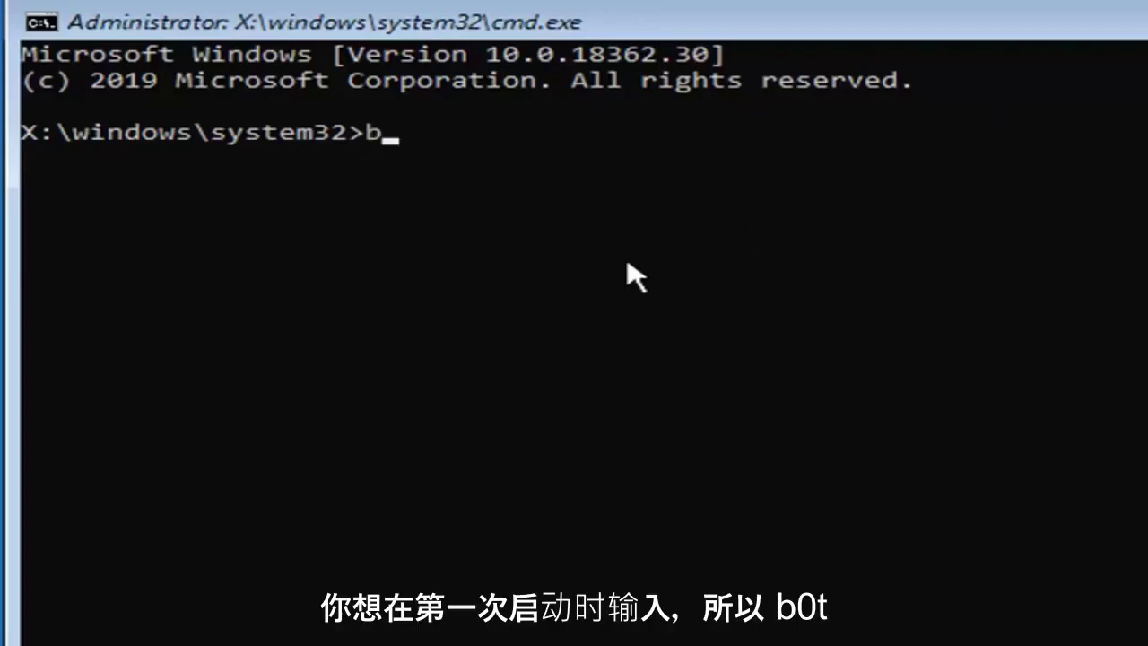
type("ootrec")
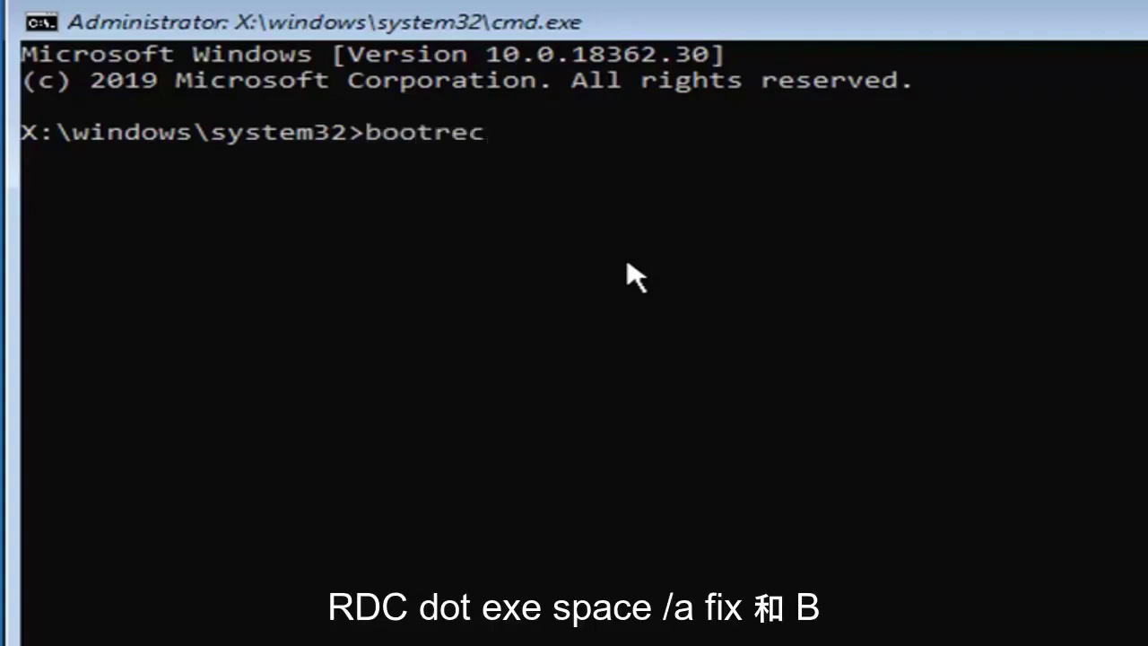
type(".exe ")
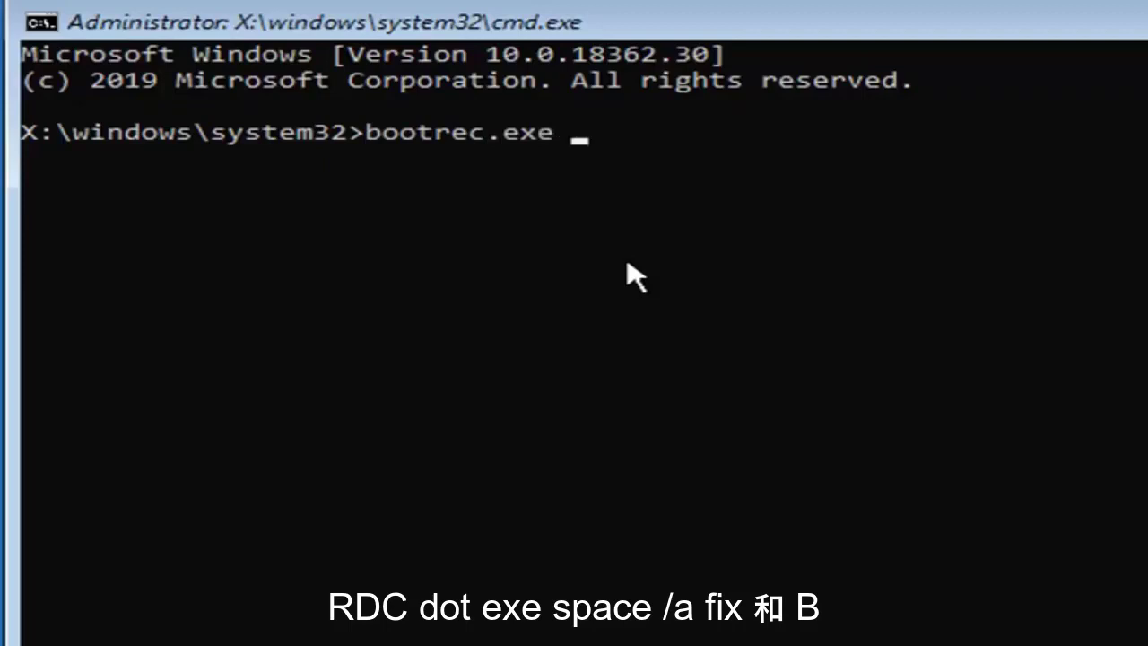
type("/")
type("fixmbr")
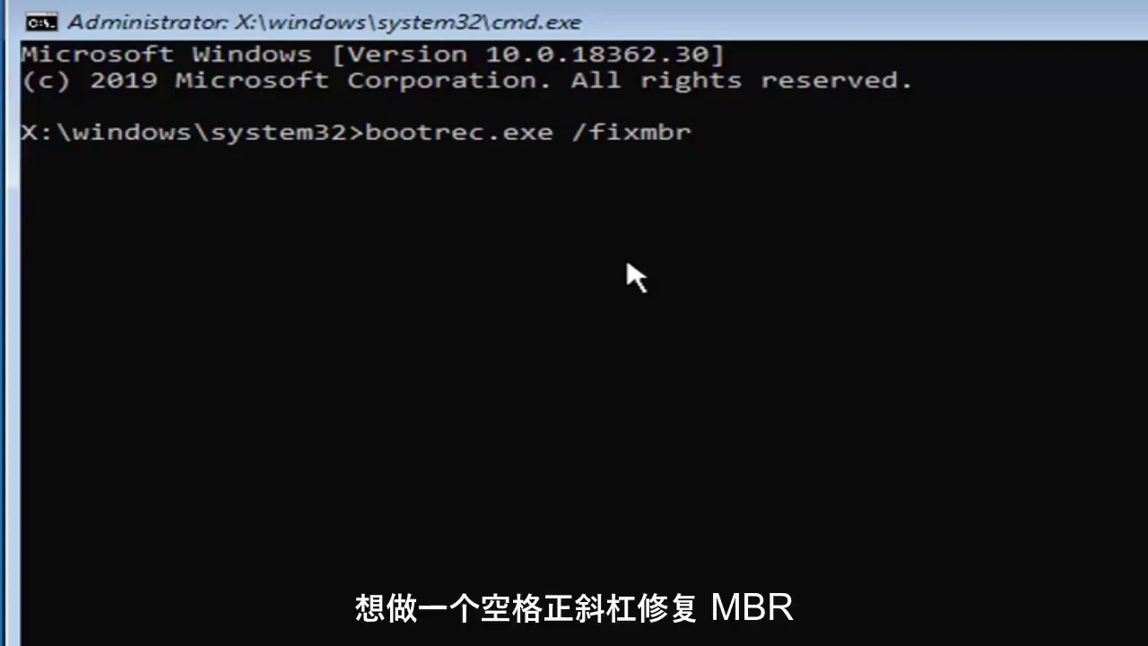
key("Return")
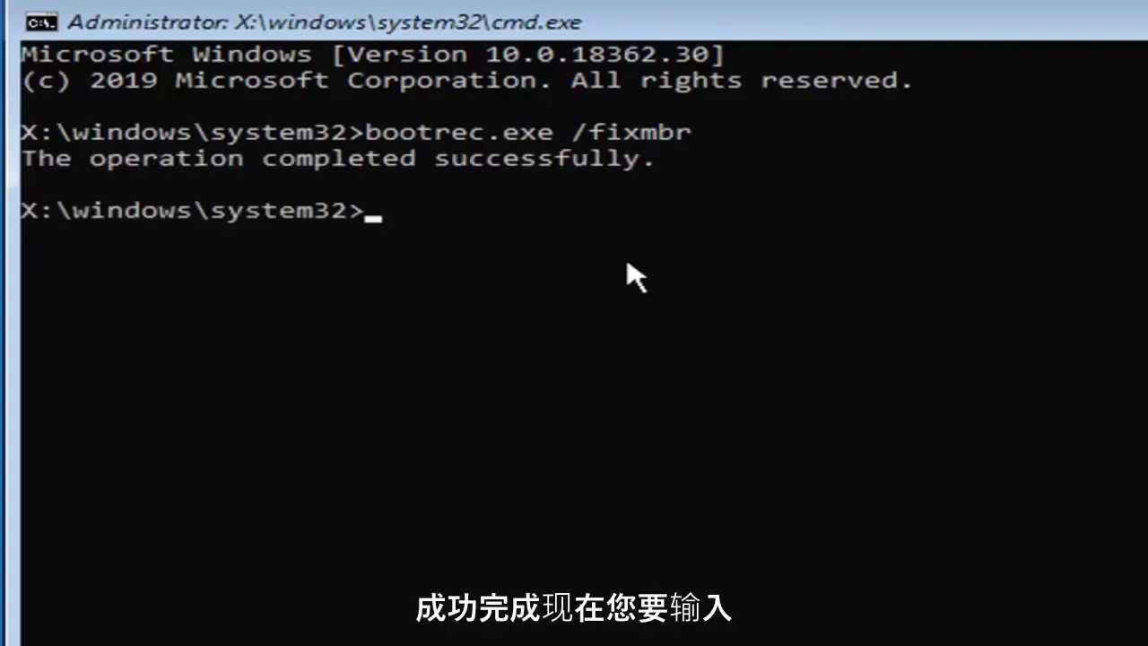
Run bootrec.exe /fixboot, which fails with "Access is denied"
type("b")
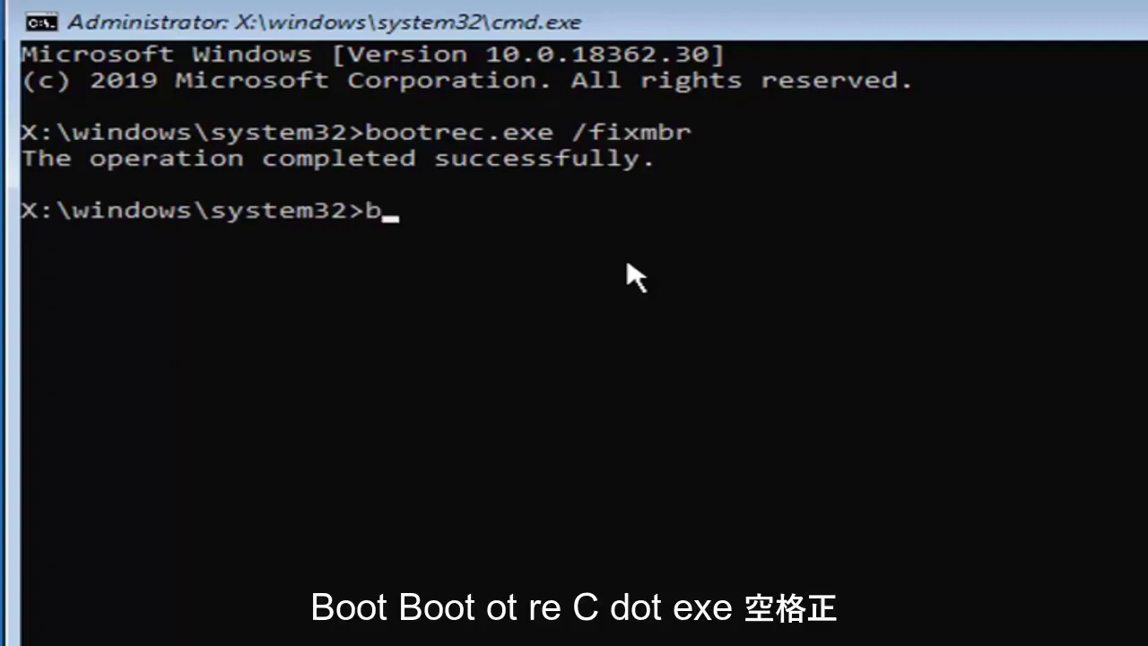
type("ootrec")
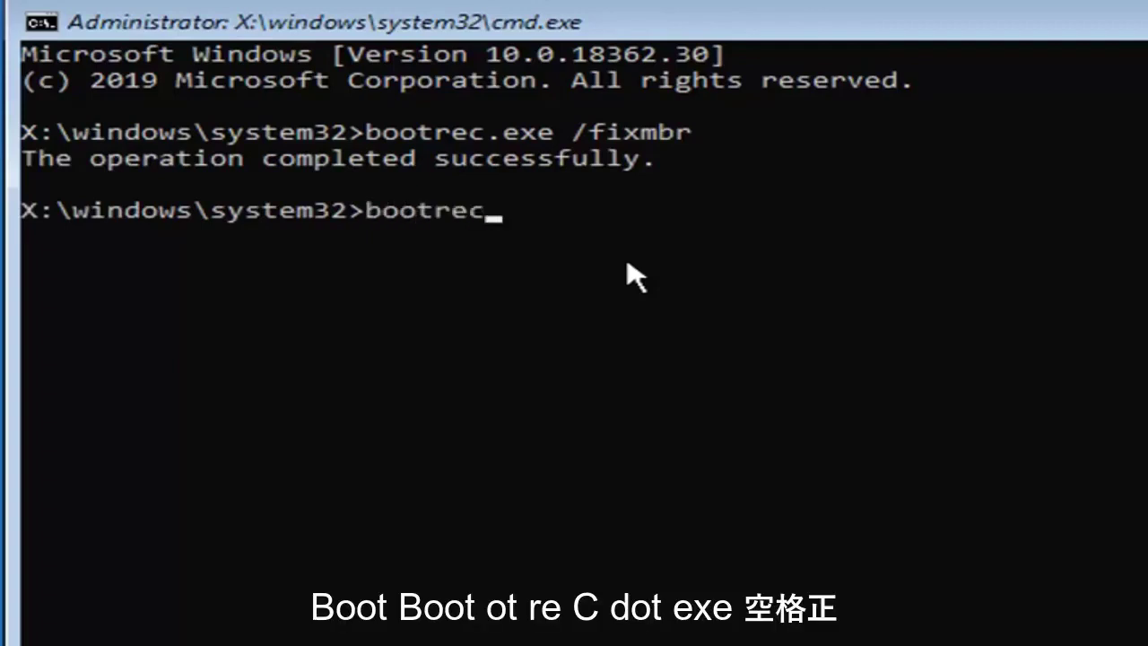
type(".exe")
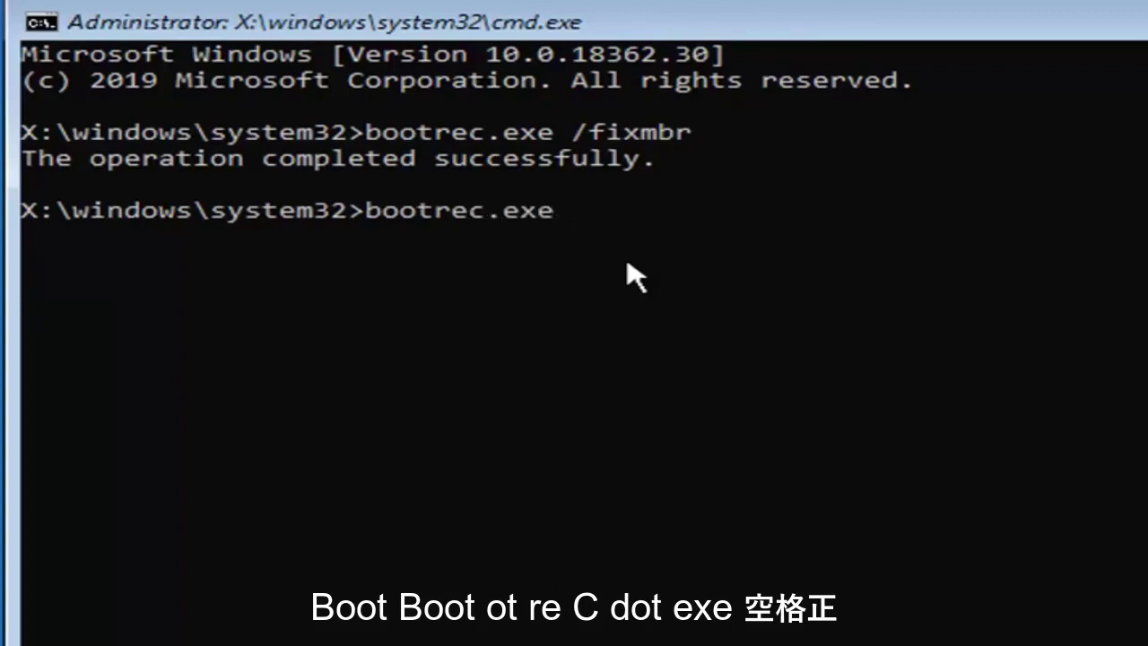
type(" /")
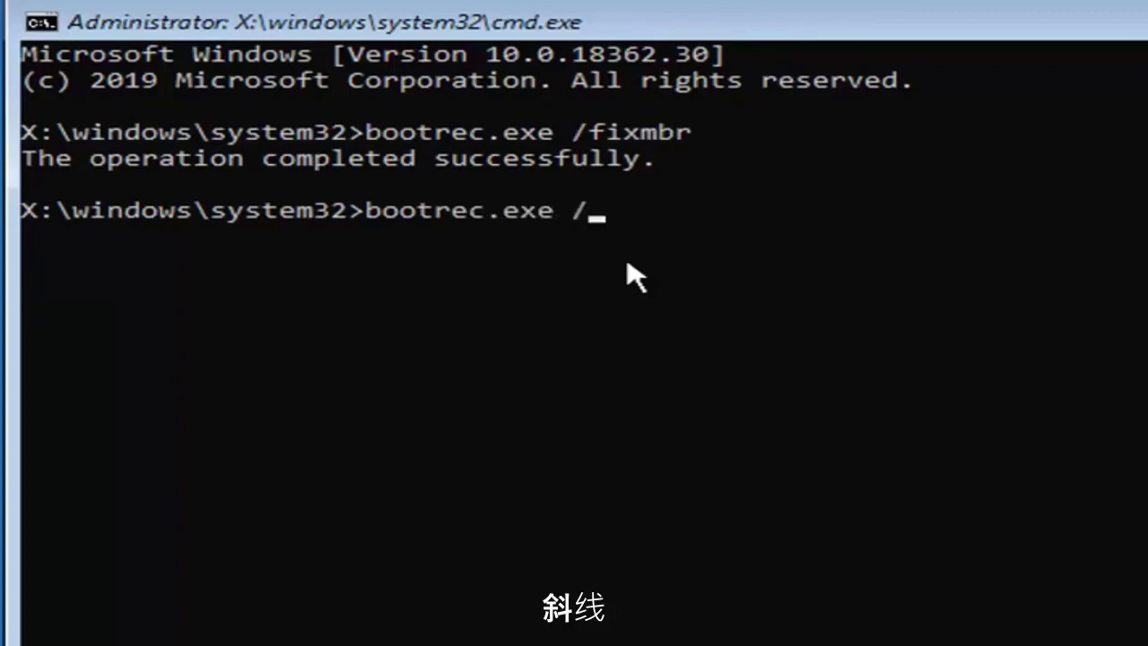
type("fix")
type("noot")
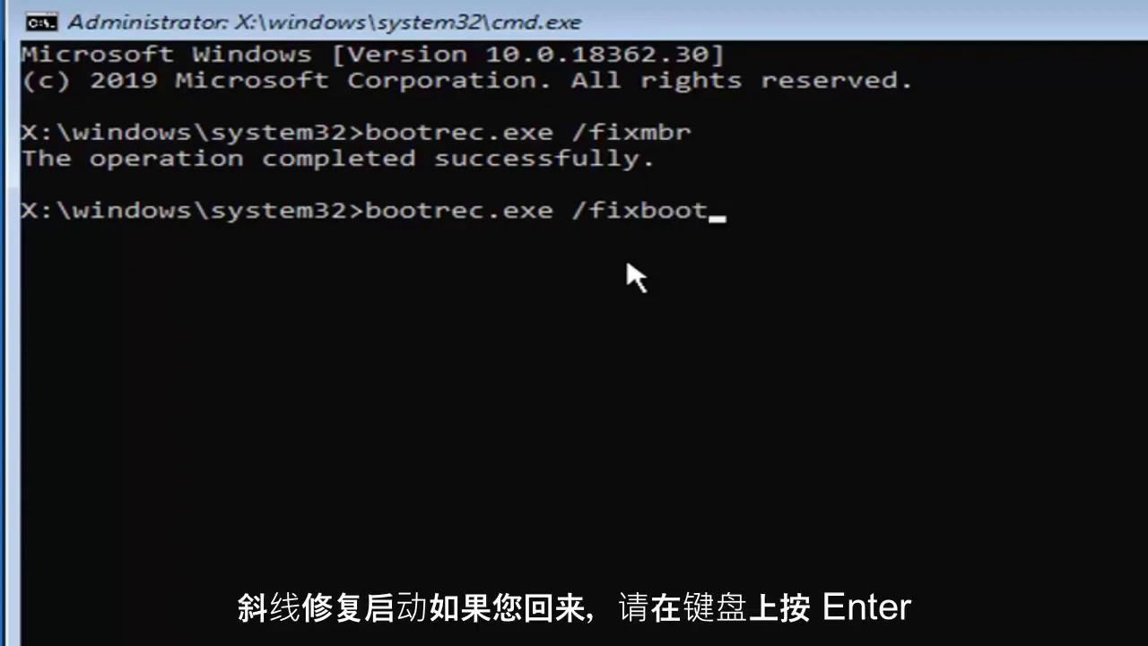
key("Return")
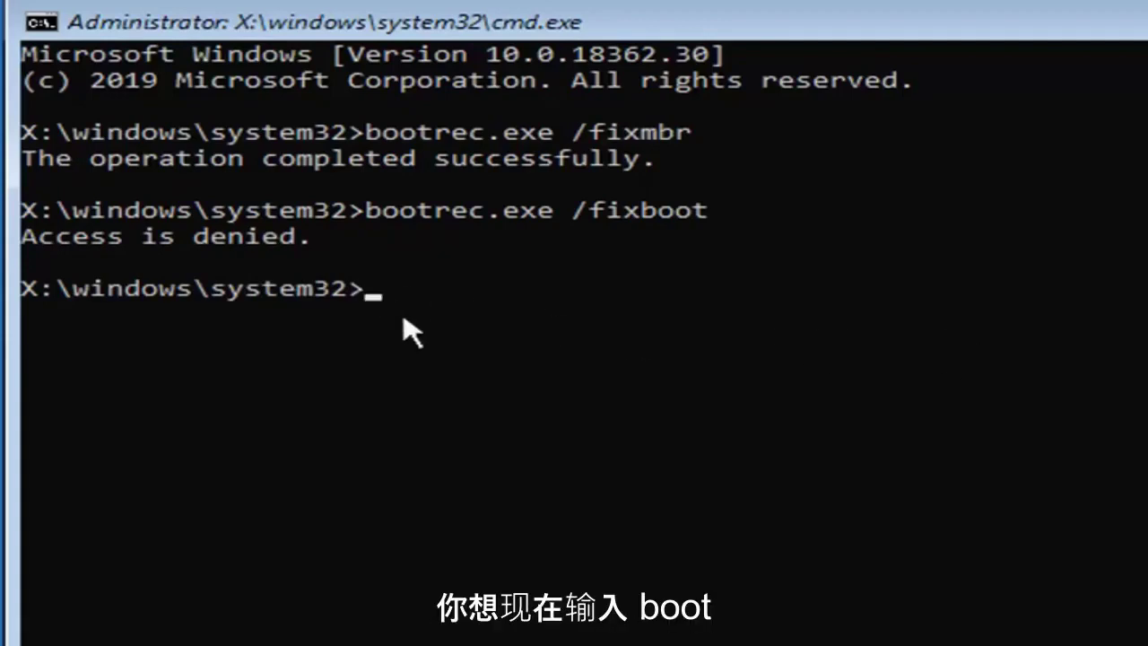
Enter the command bootsect /nt60 sys, correcting the mistyped volume argument
type("bootsect/")
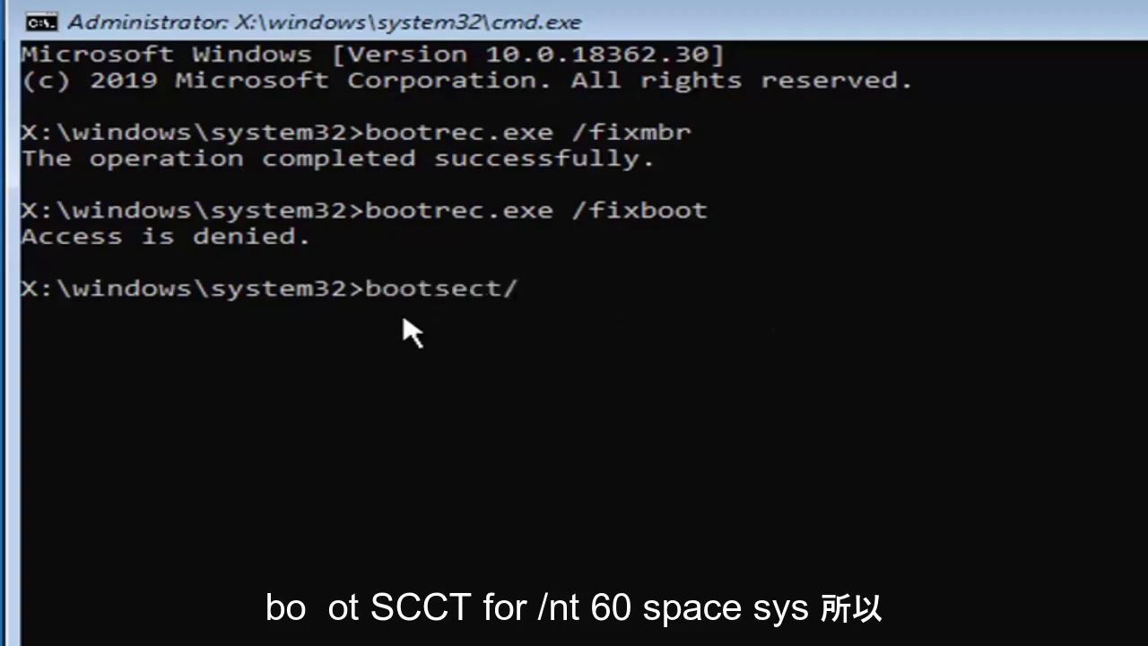
type("nt")
type("60")
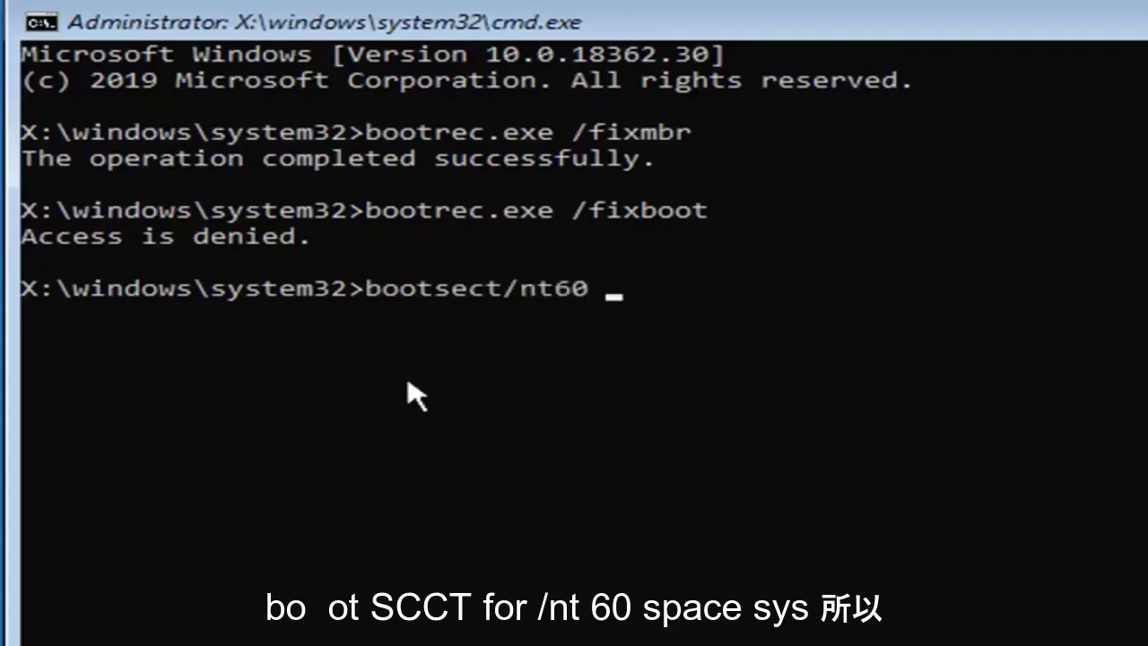
type(" ay")
key("BackSpace")
key("BackSpace")
type("sys")
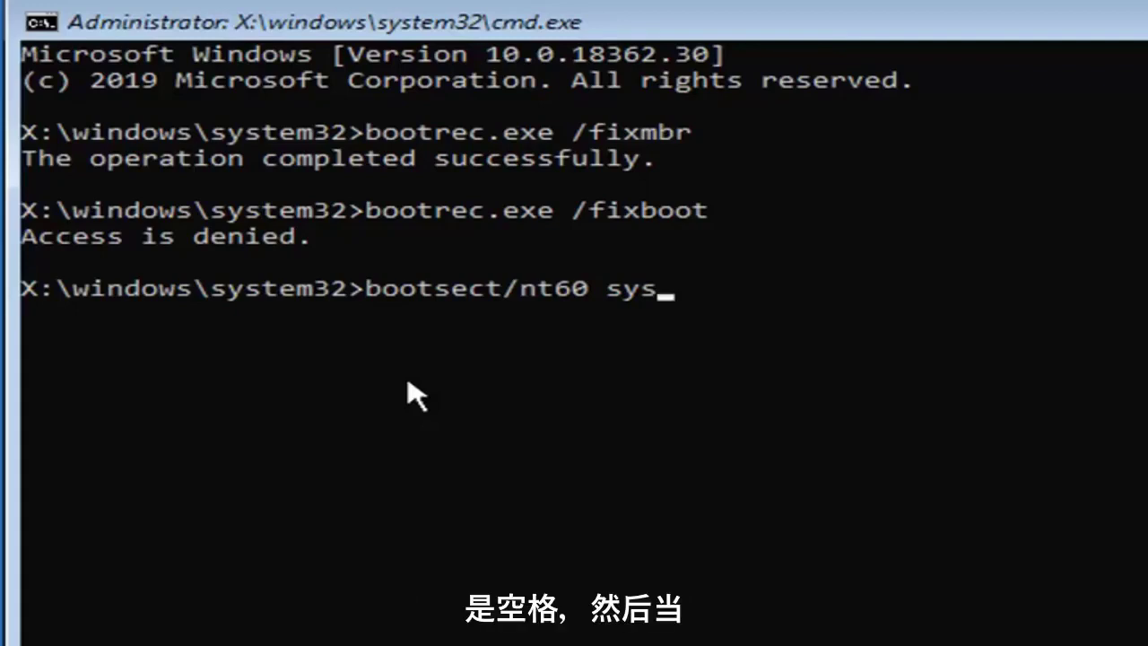
Update NTFS bootcode with bootsect /nt60 sys, then rerun bootrec.exe /fixboot successfully
key("Return")
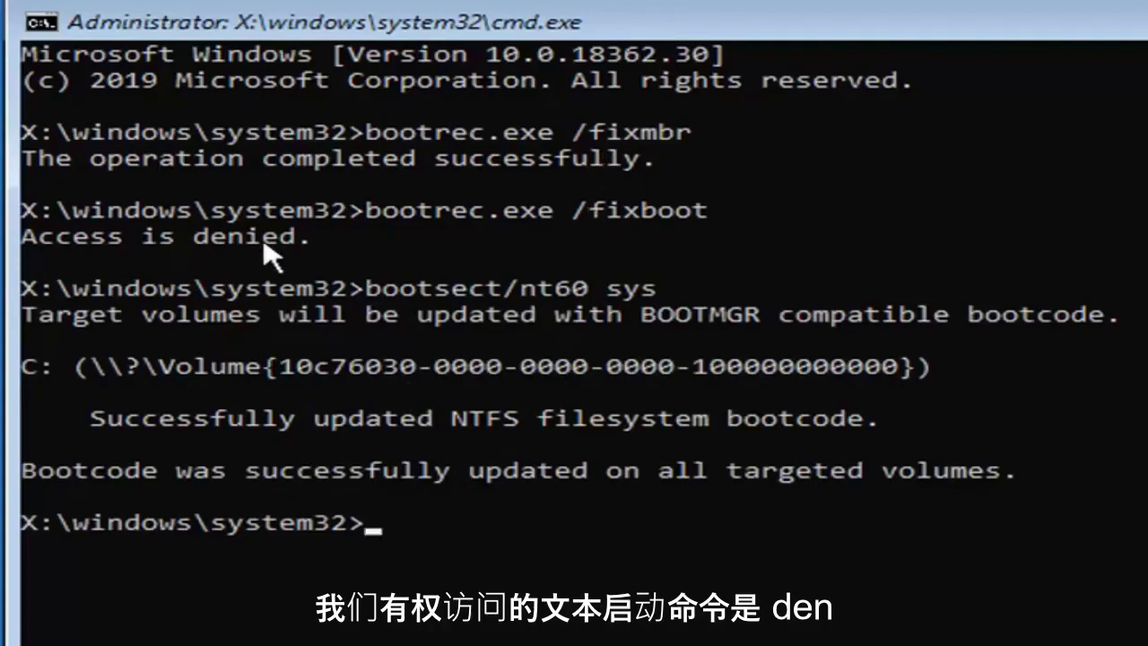
type("bootrec.exe ")
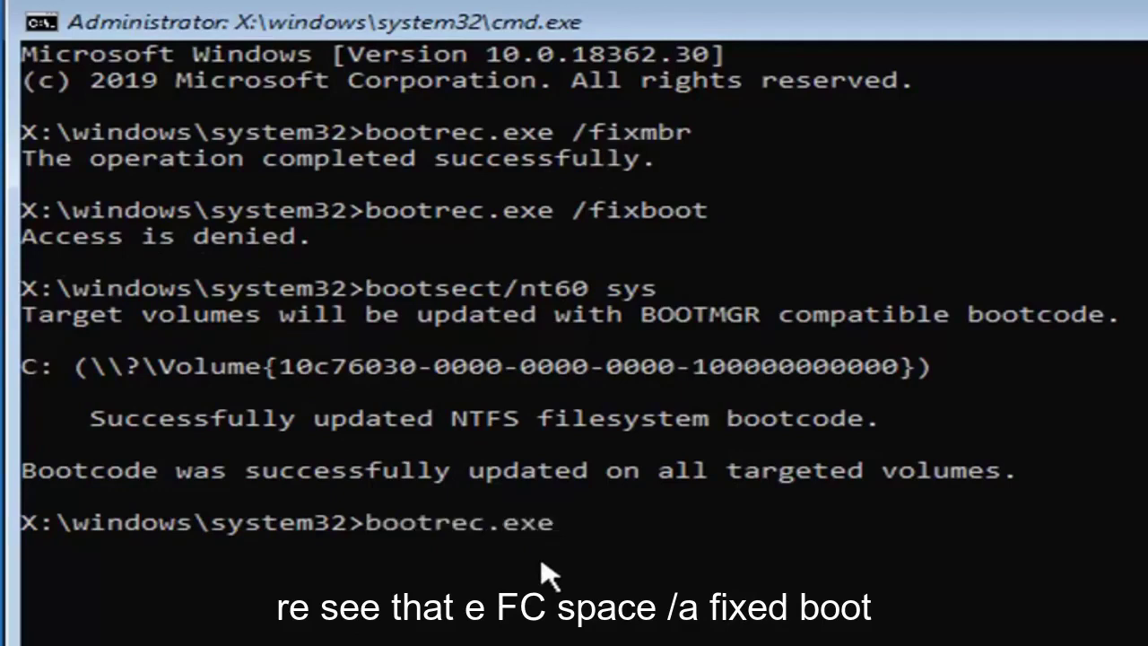
type("/fixboot")
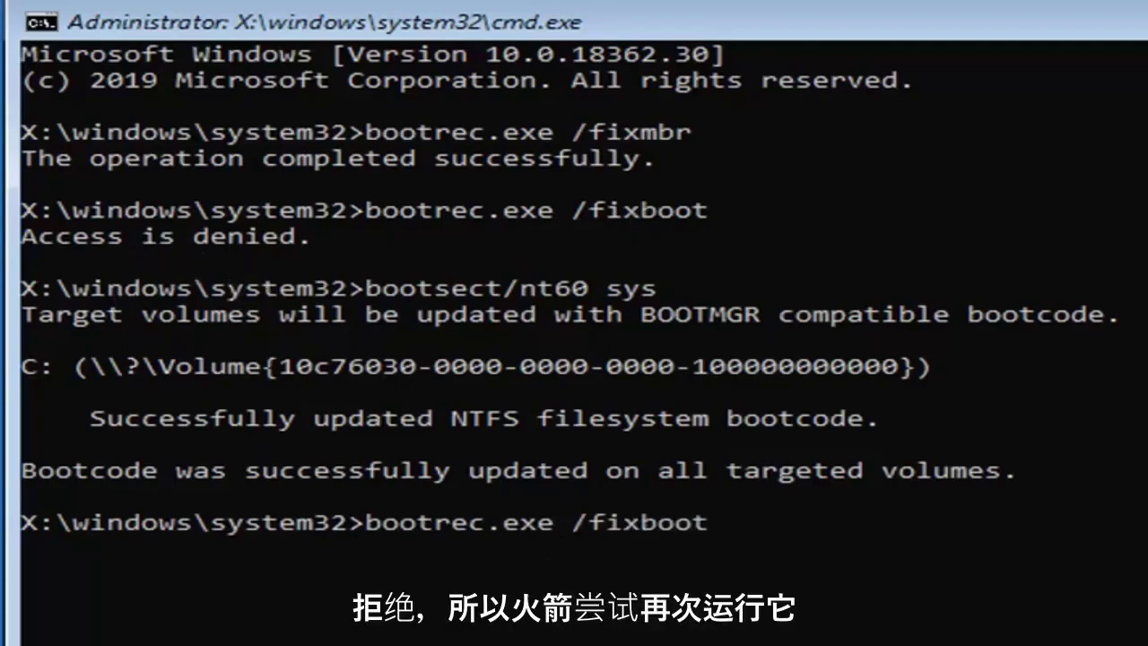
key("Return")
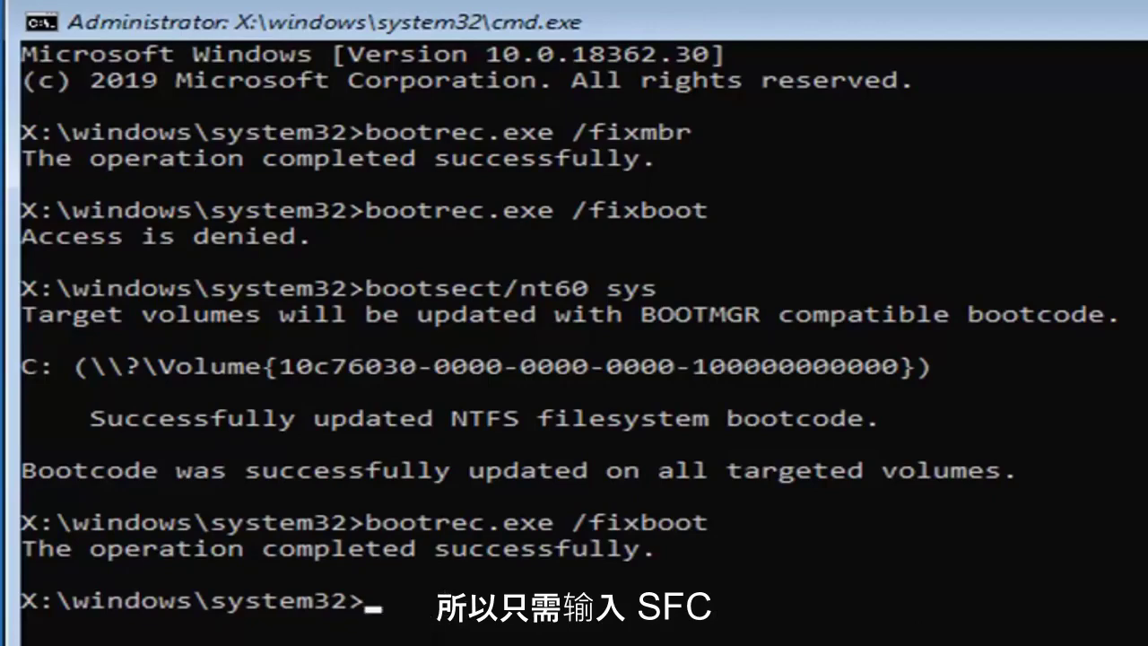
Type the offline scan command sfc /scannow /offbootdir=c:\ /offwindir=c:\windows
type("sf")
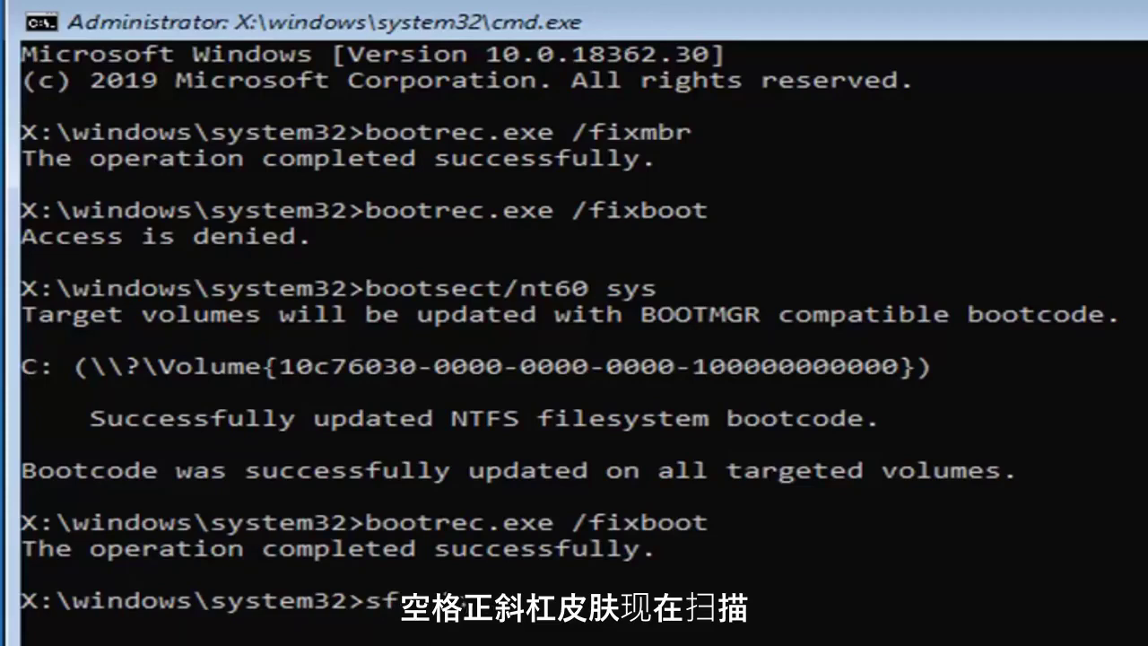
type("c /s")
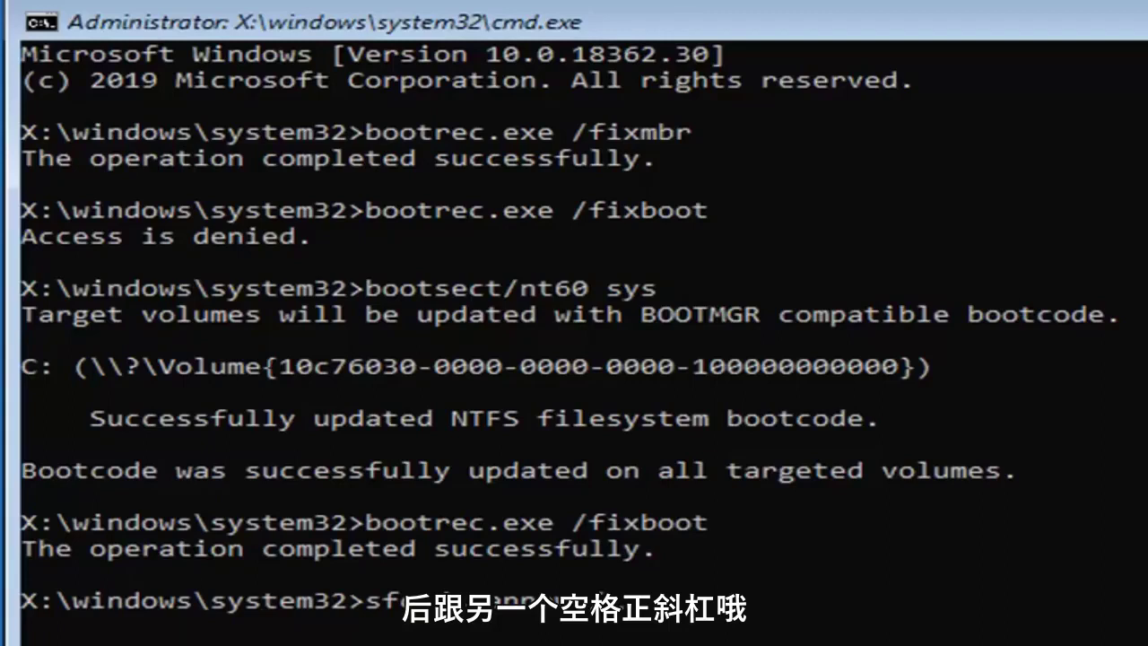
type("/")
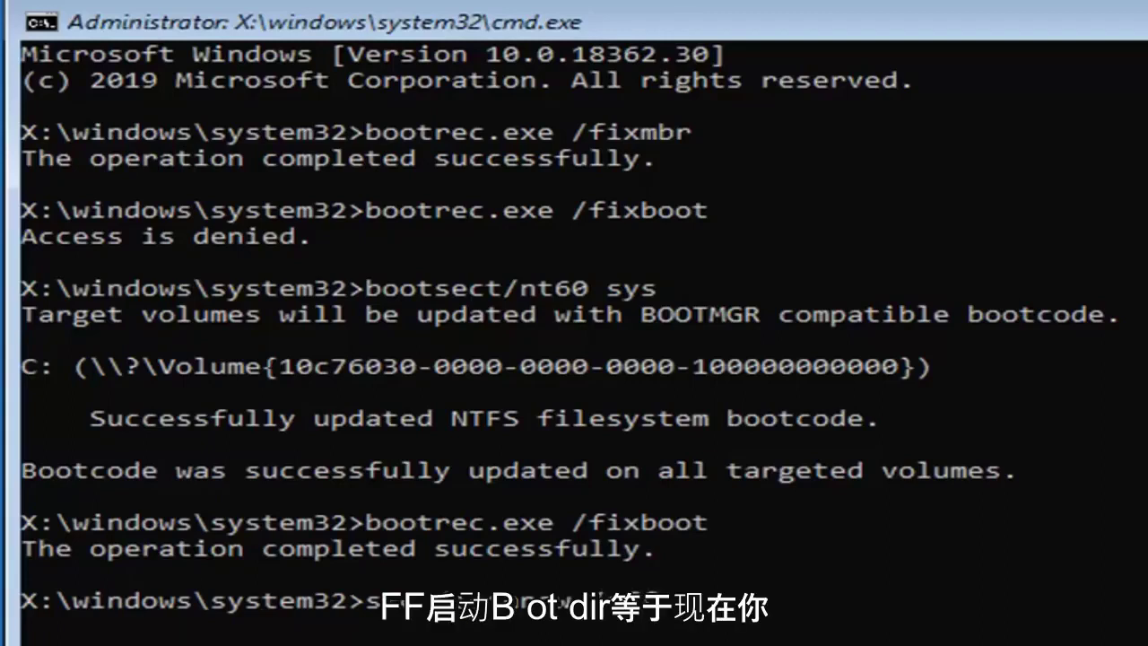
type("dir=")
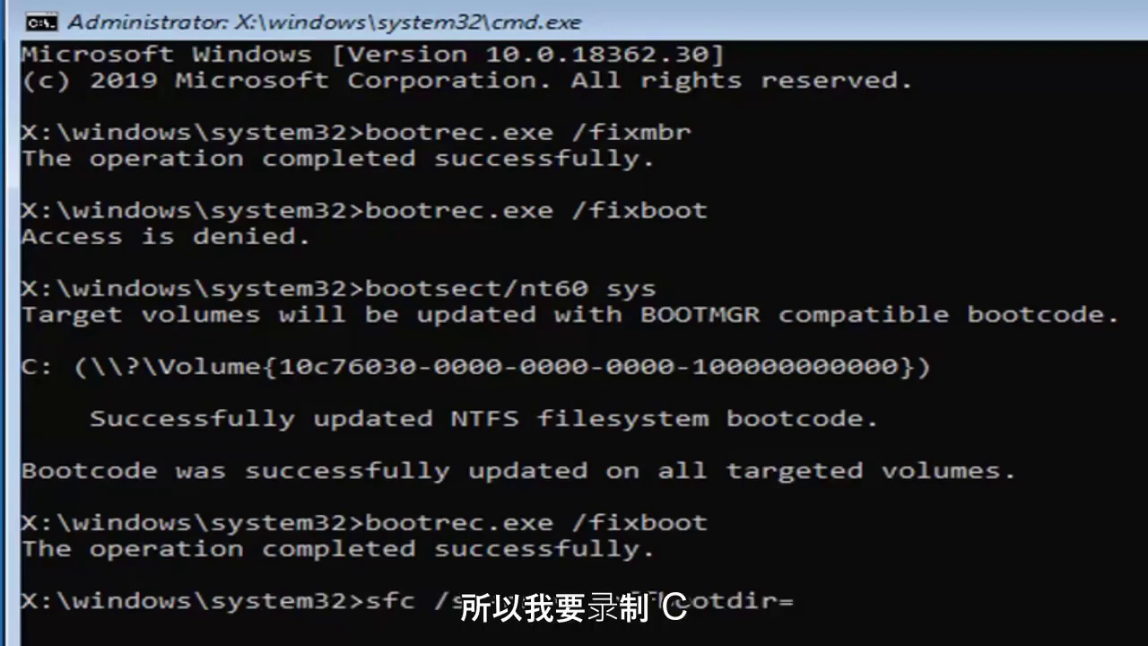
type("c")
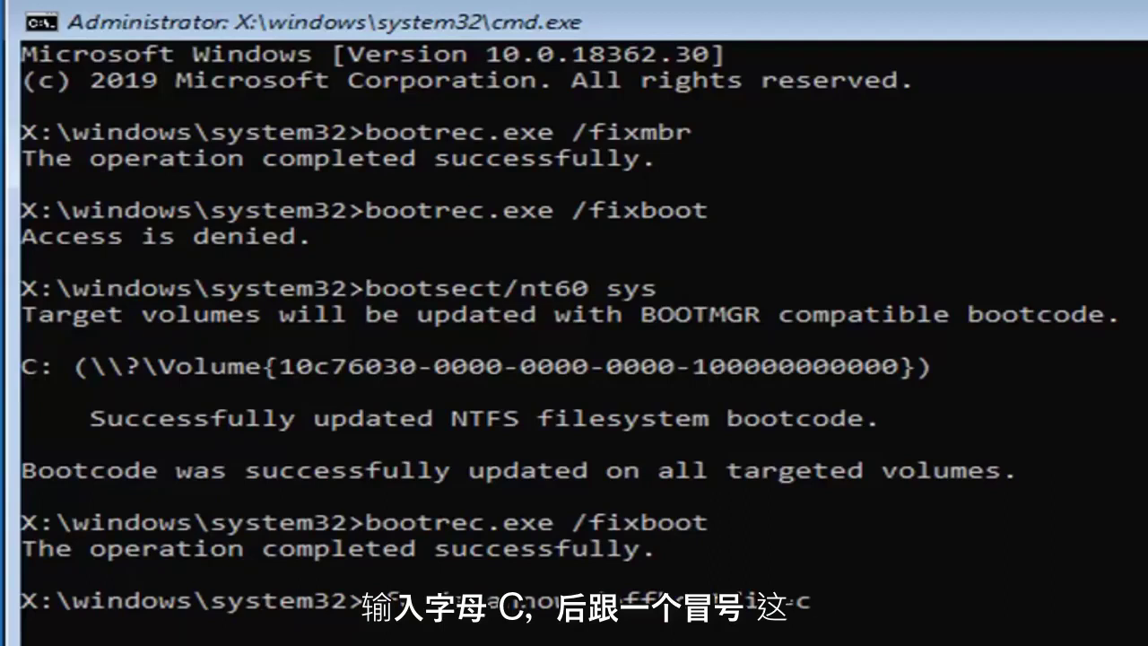
type(":")
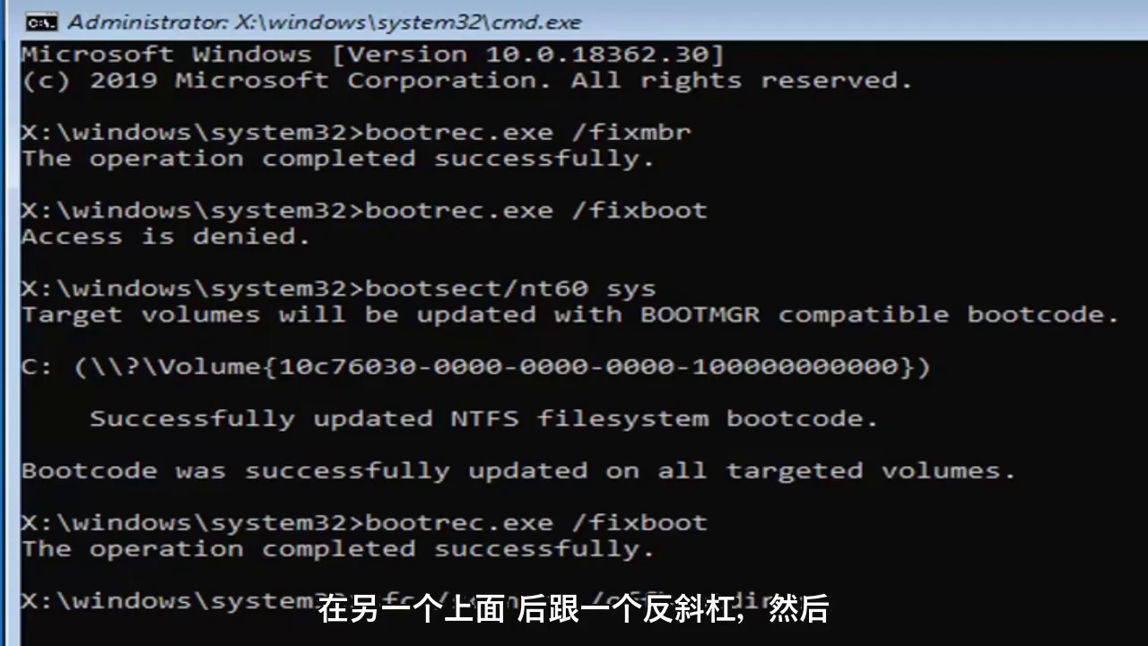
type("\\")
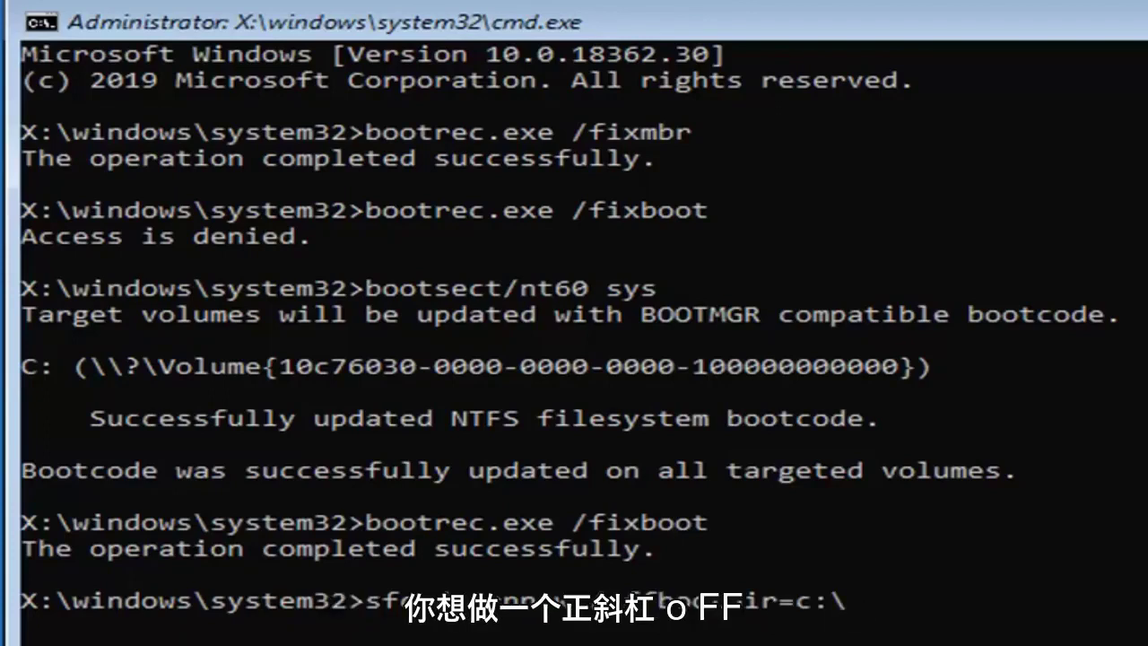
type("/offw")
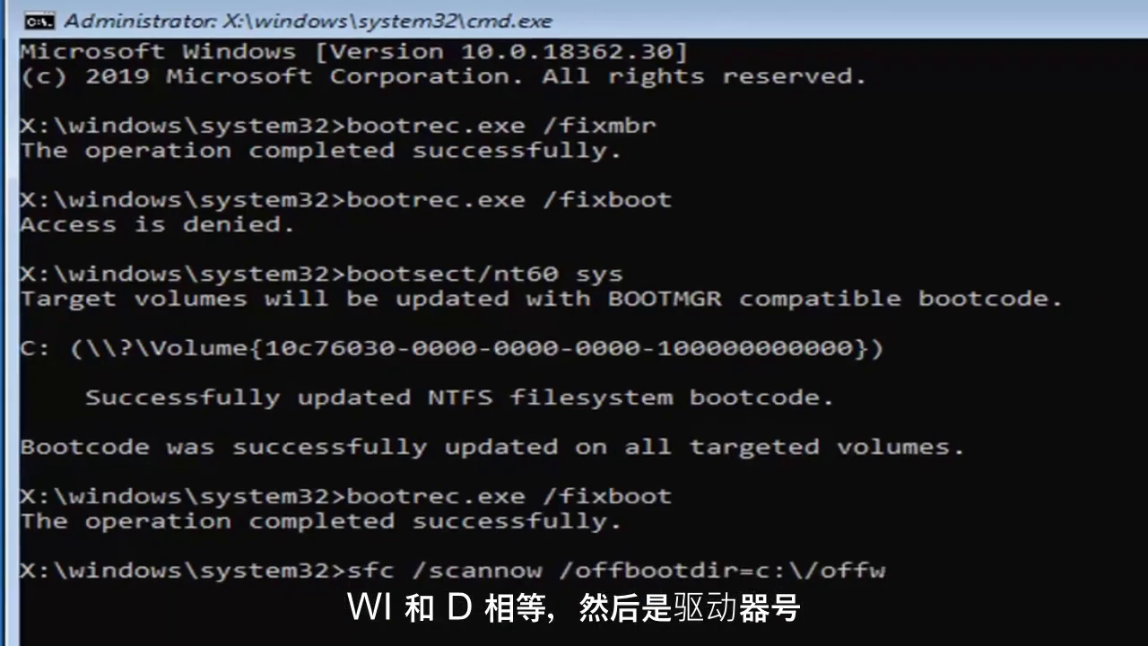
type("indir=")
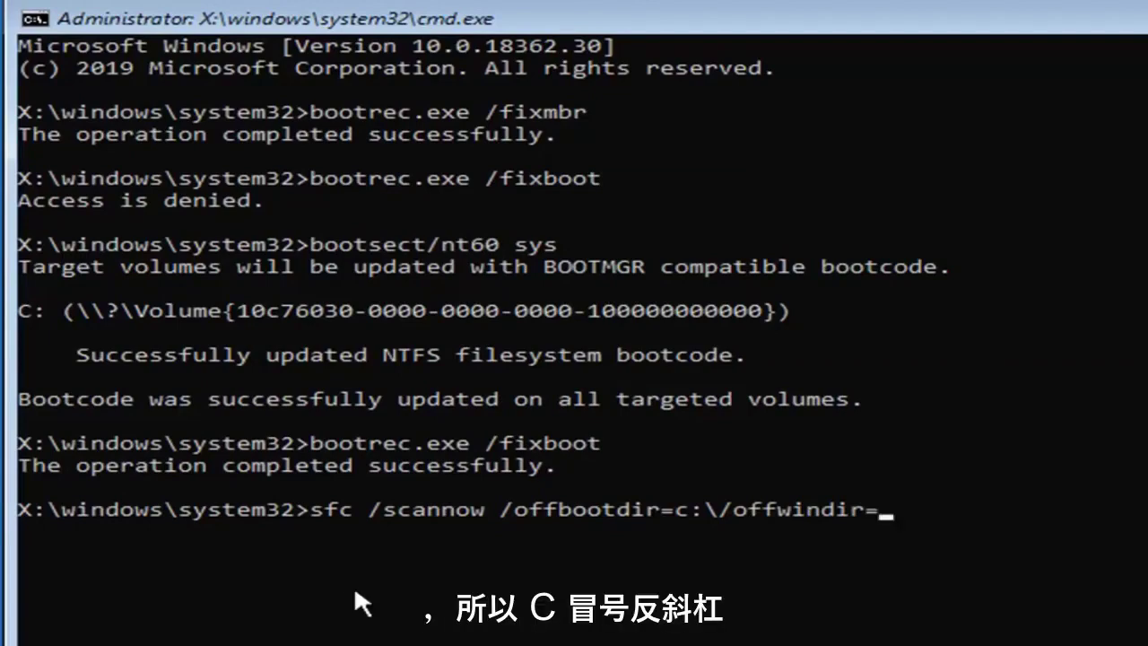
type("c")
type(":\\")
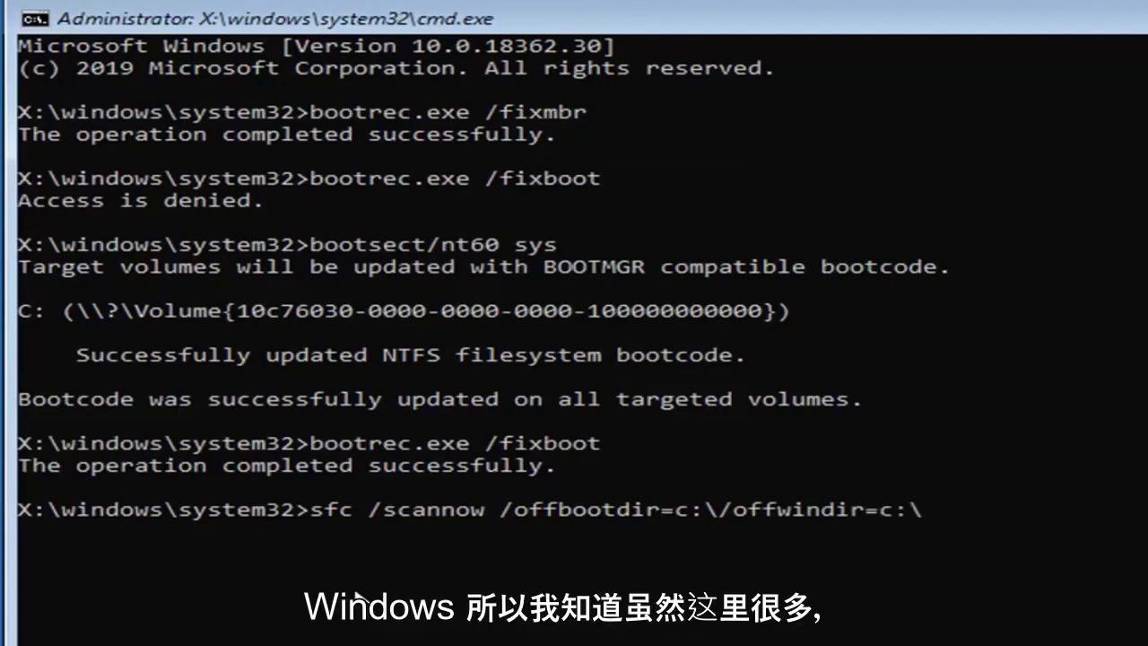
type("windows")
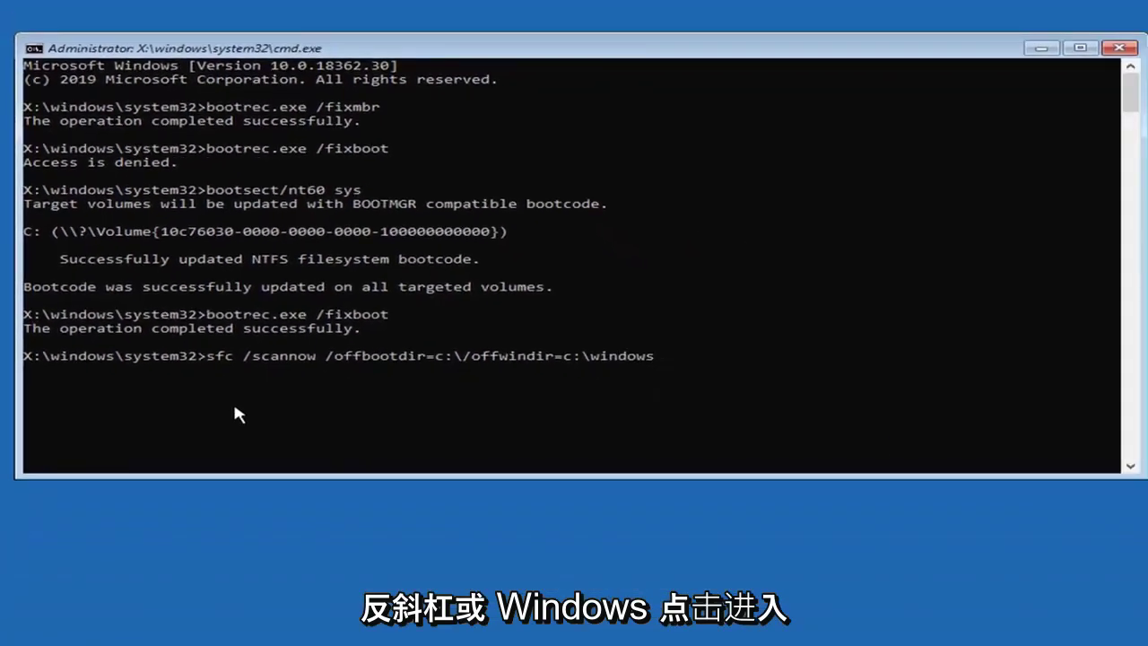
Submit the offline sfc command, then run plain sfc /scannow, which cannot proceed
key("Return")
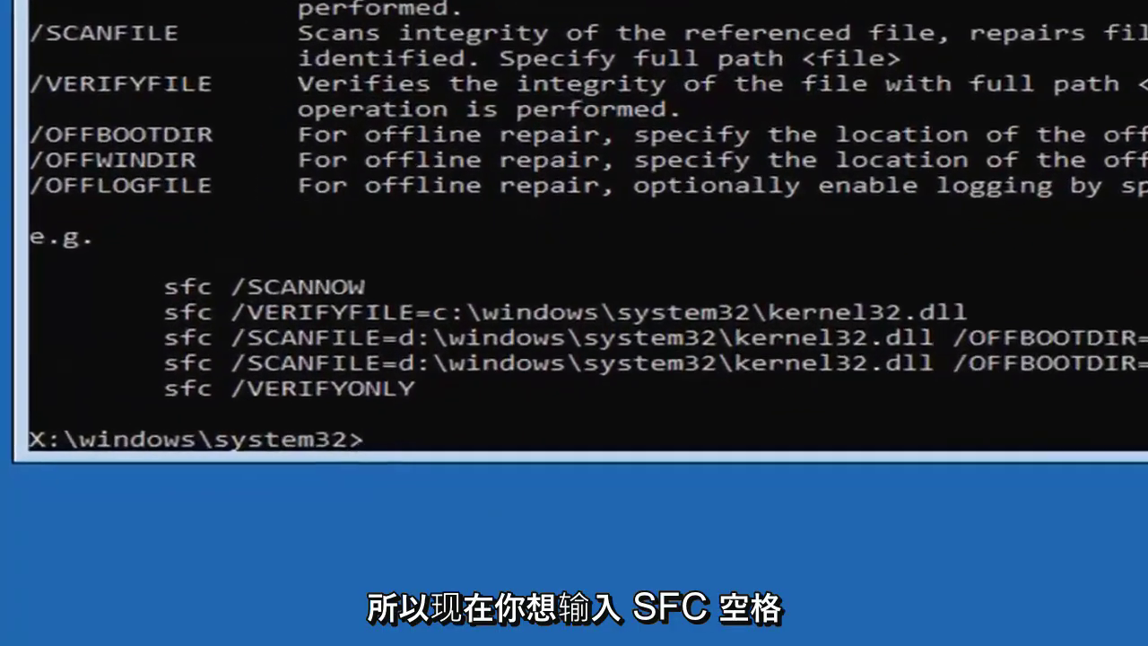
type("sfc")
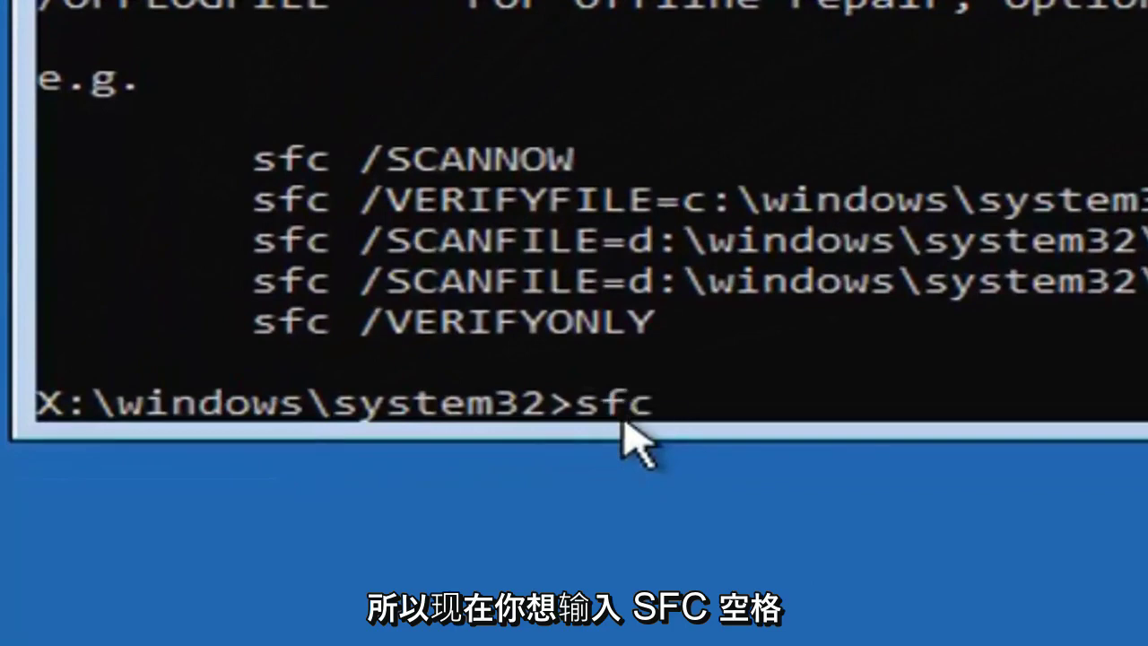
type(" /scann")
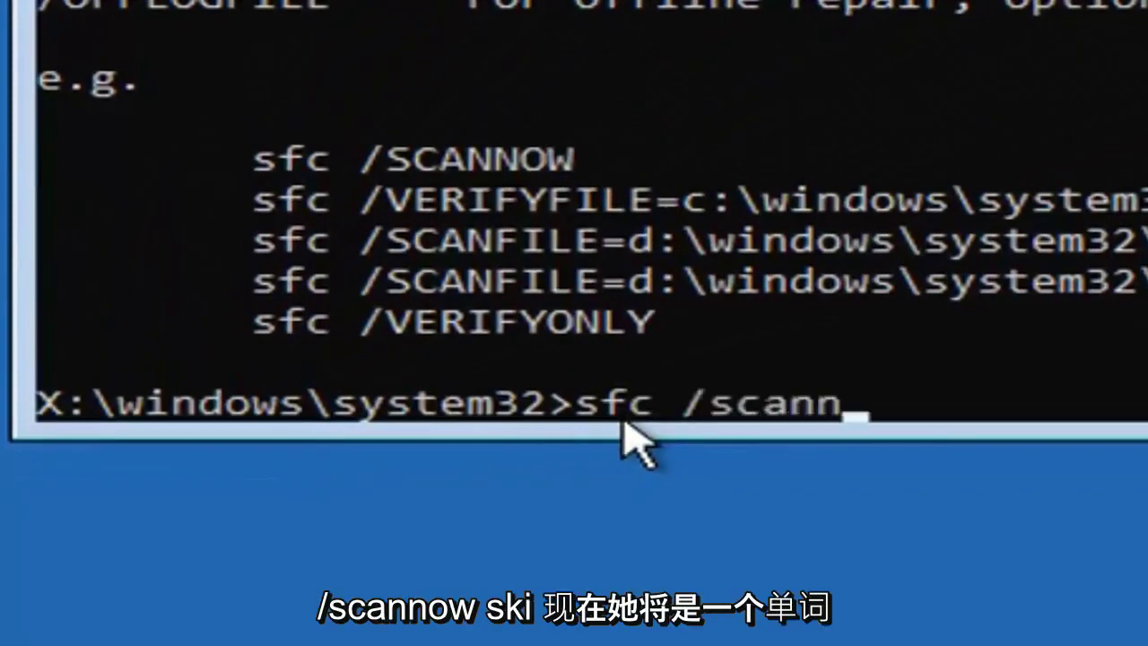
type("ow")
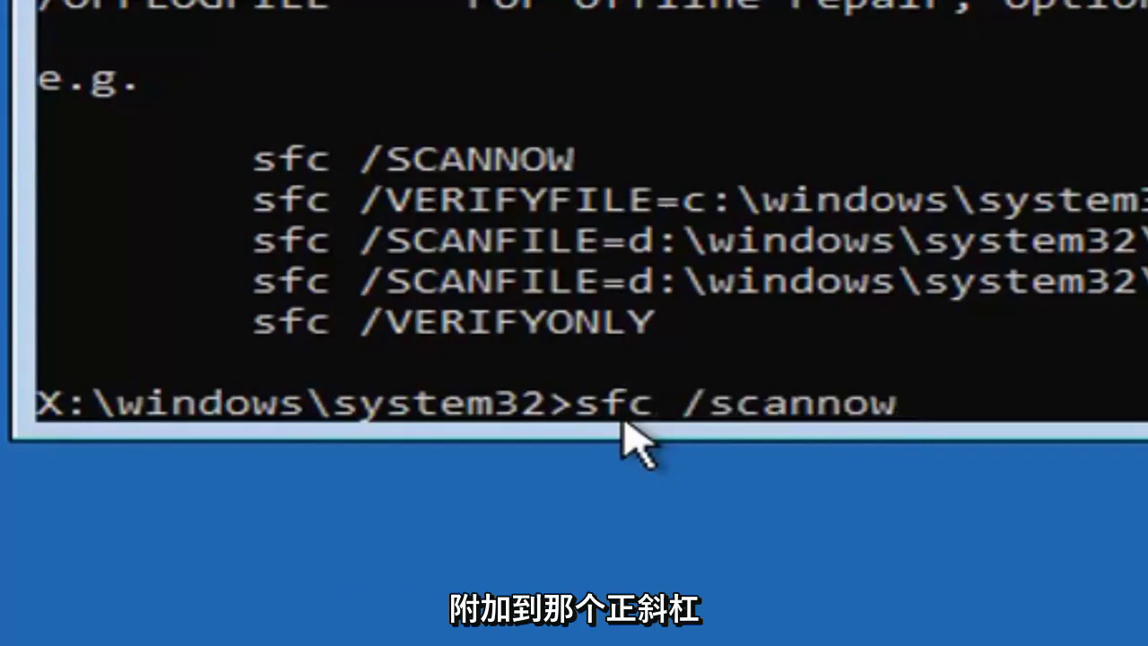
key("Return")
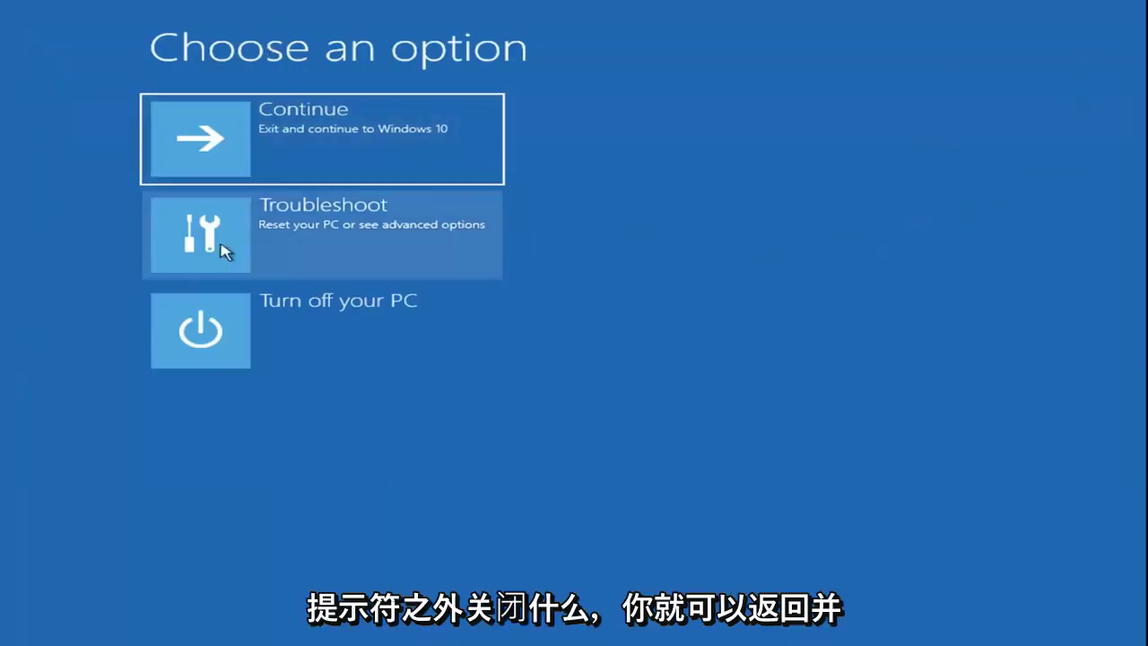
Launch System Restore from Advanced options, cancel it, and return to Advanced options
left_click(318, 235)
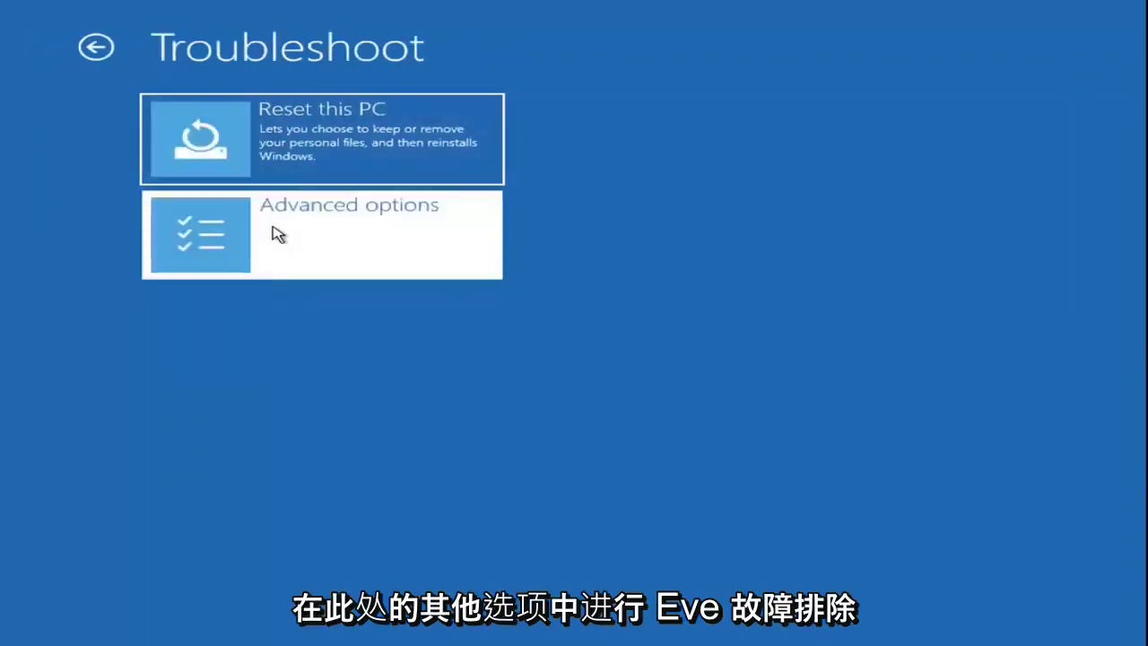
left_click(277, 235)
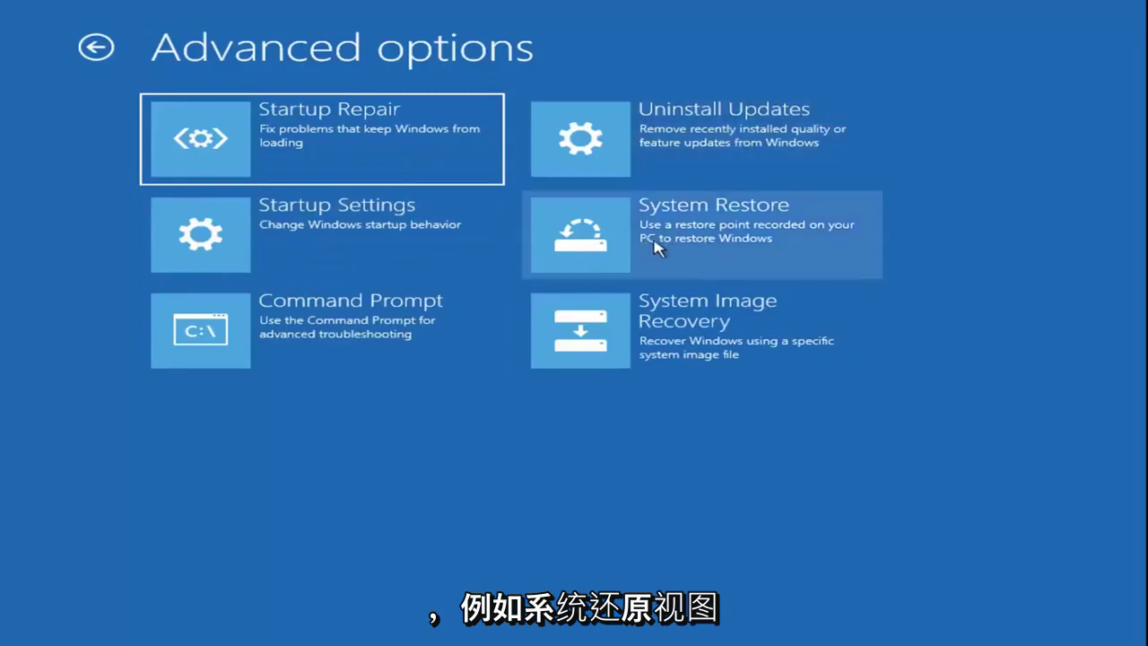
left_click(697, 236)
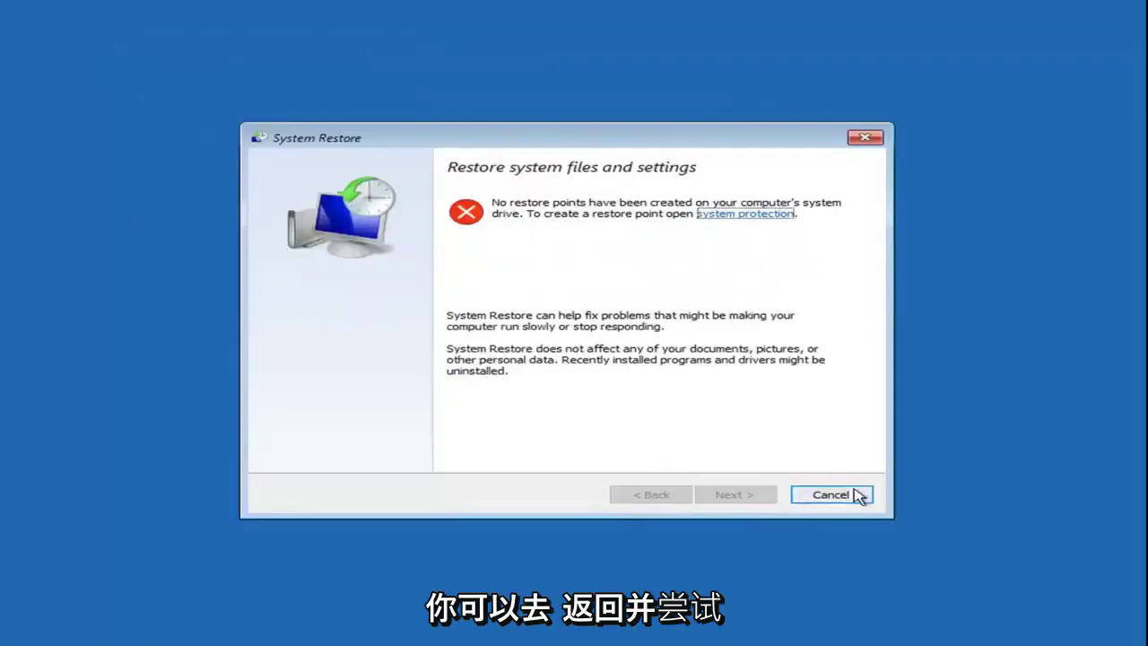
left_click(854, 495)
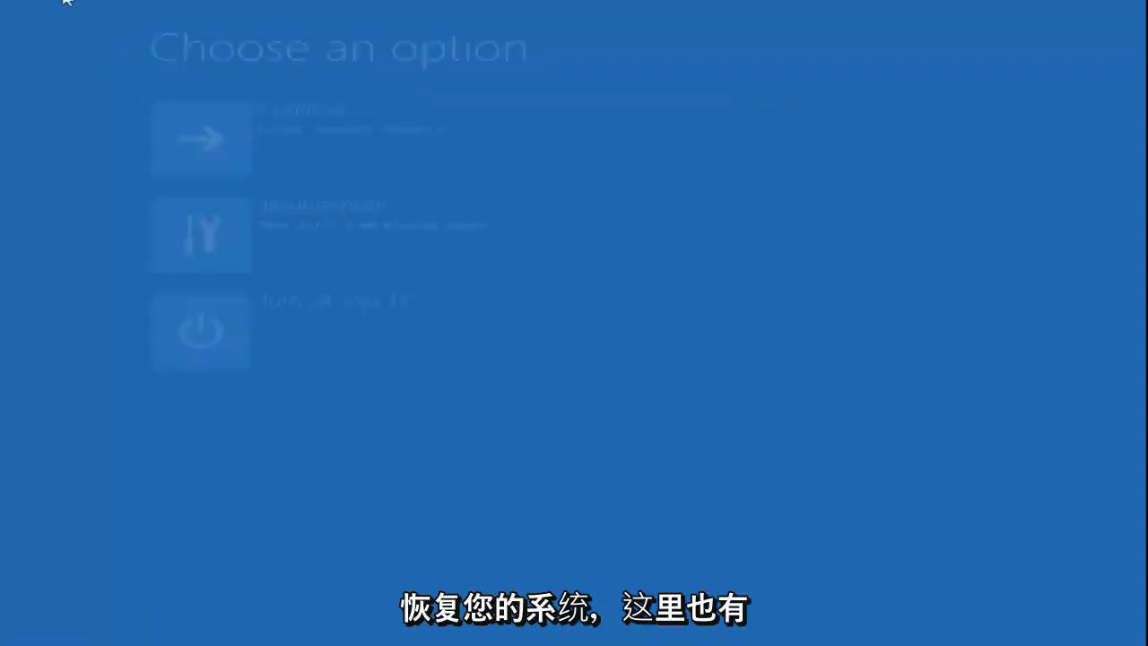
left_click(248, 228)
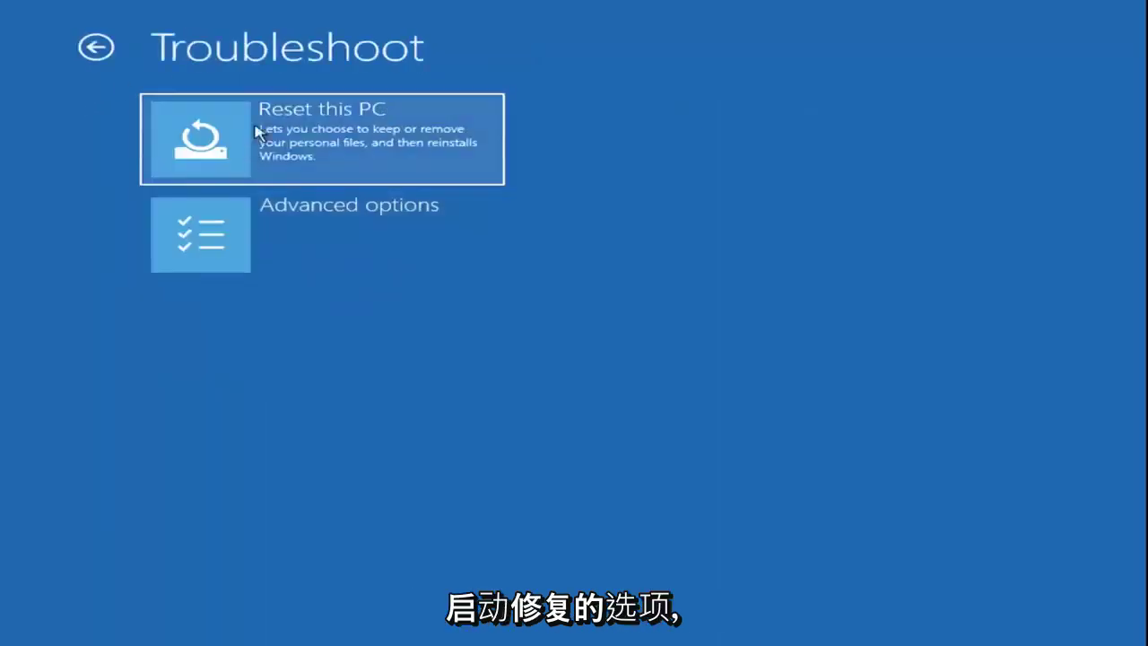
left_click(242, 260)
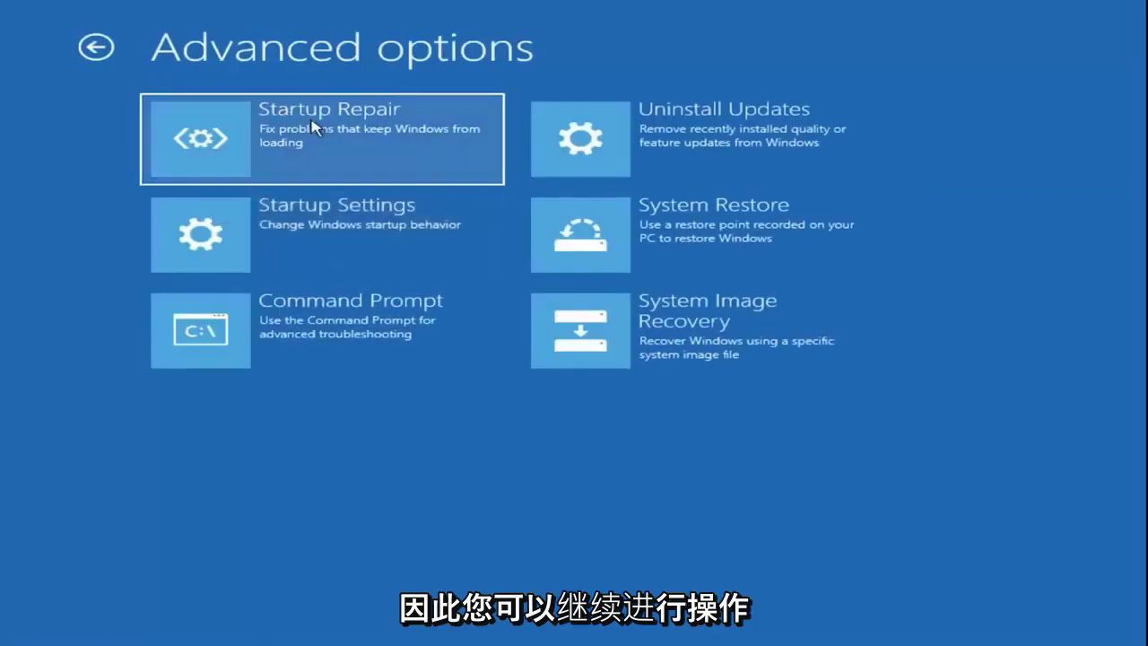